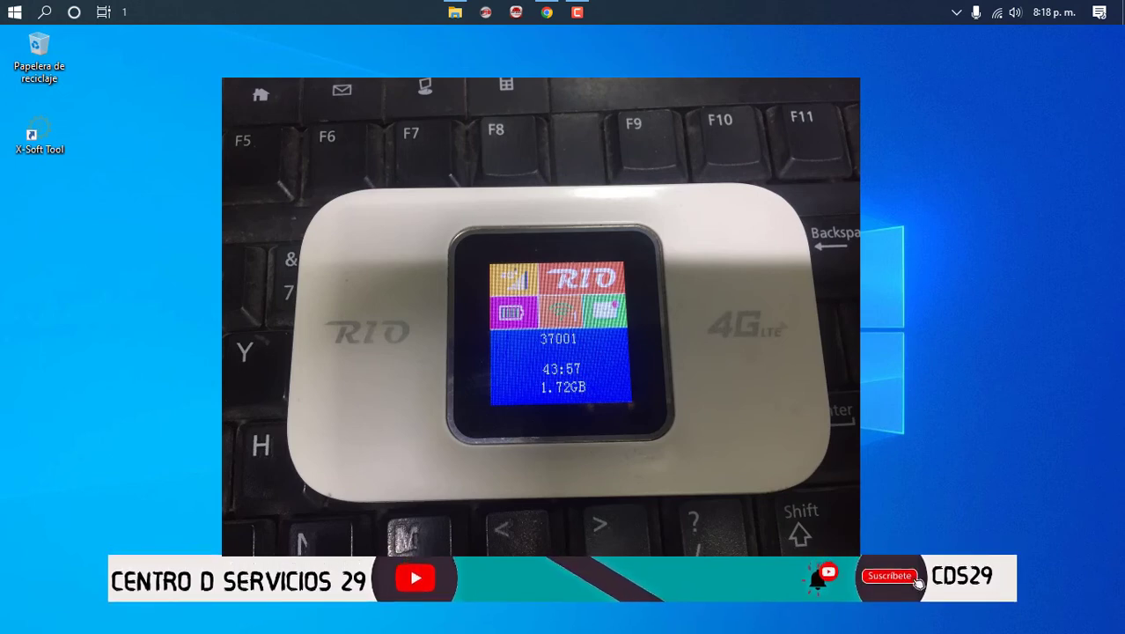
# Step: Switch to Chrome and try to open the hotspot's admin page using the address 192168.0.1
pyautogui.click(547, 11)
pyautogui.click(403, 67)
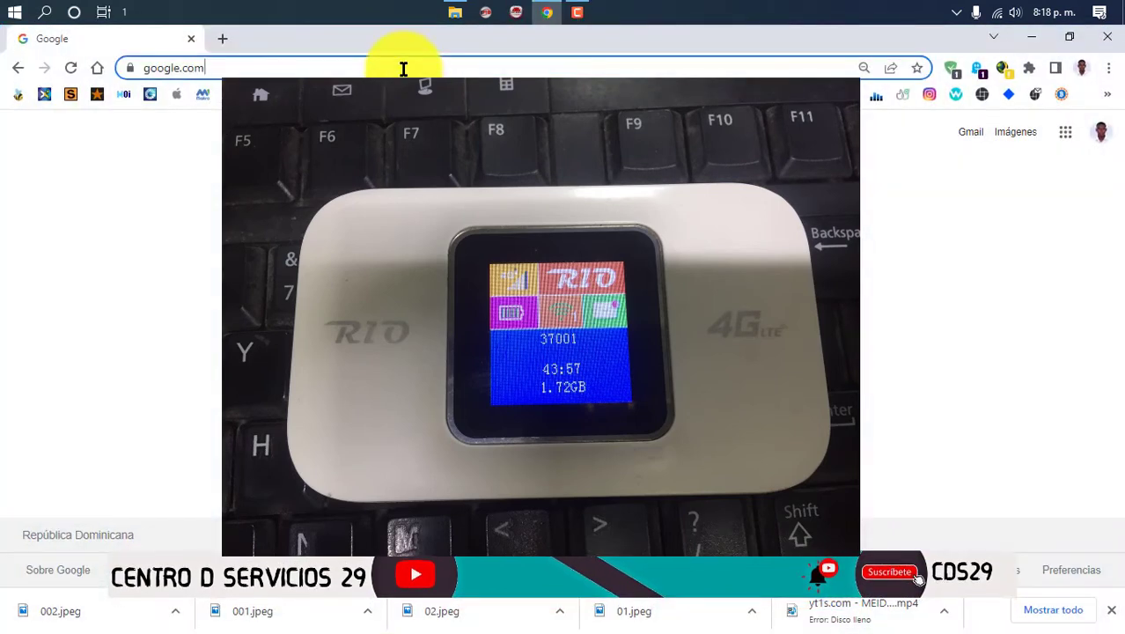
pyautogui.write('192')
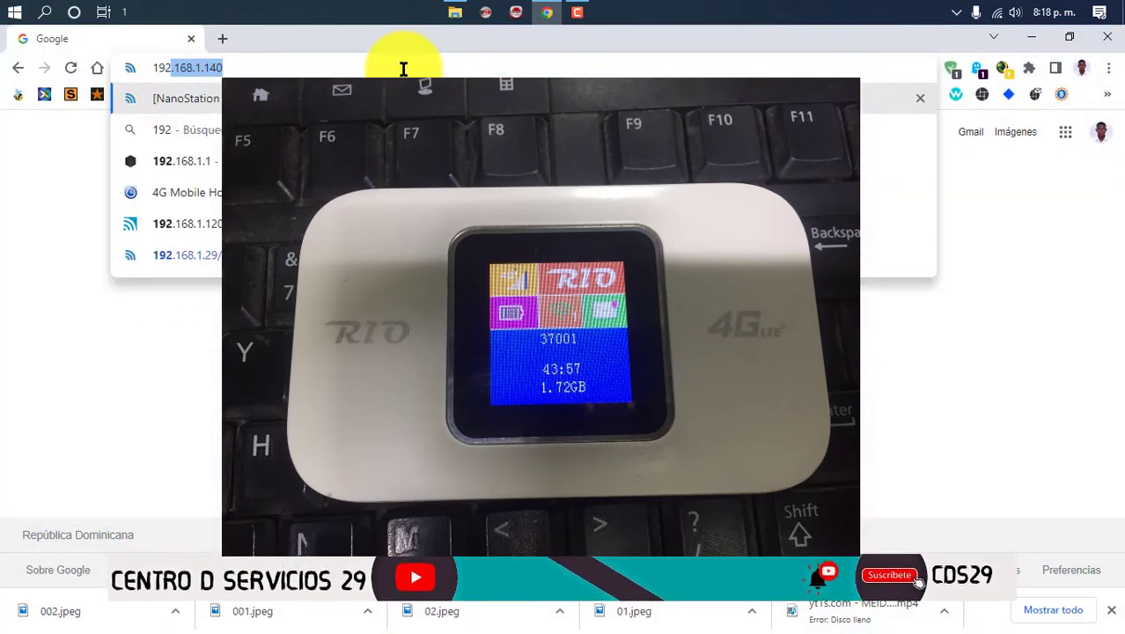
pyautogui.write('168.1')
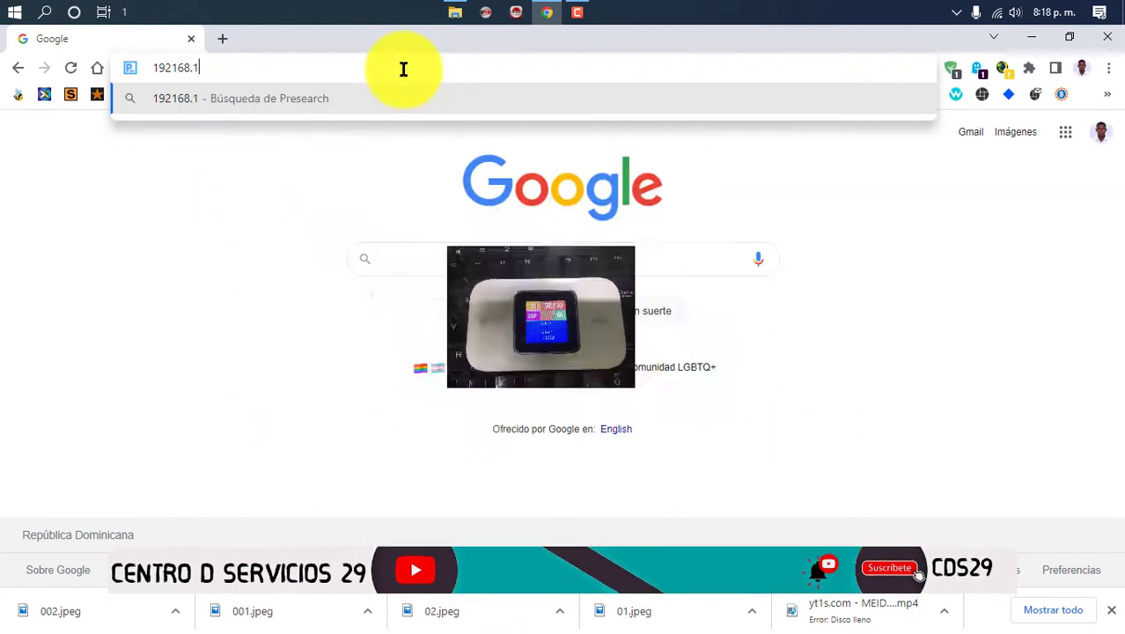
pyautogui.press('BackSpace')
pyautogui.write('0.1')
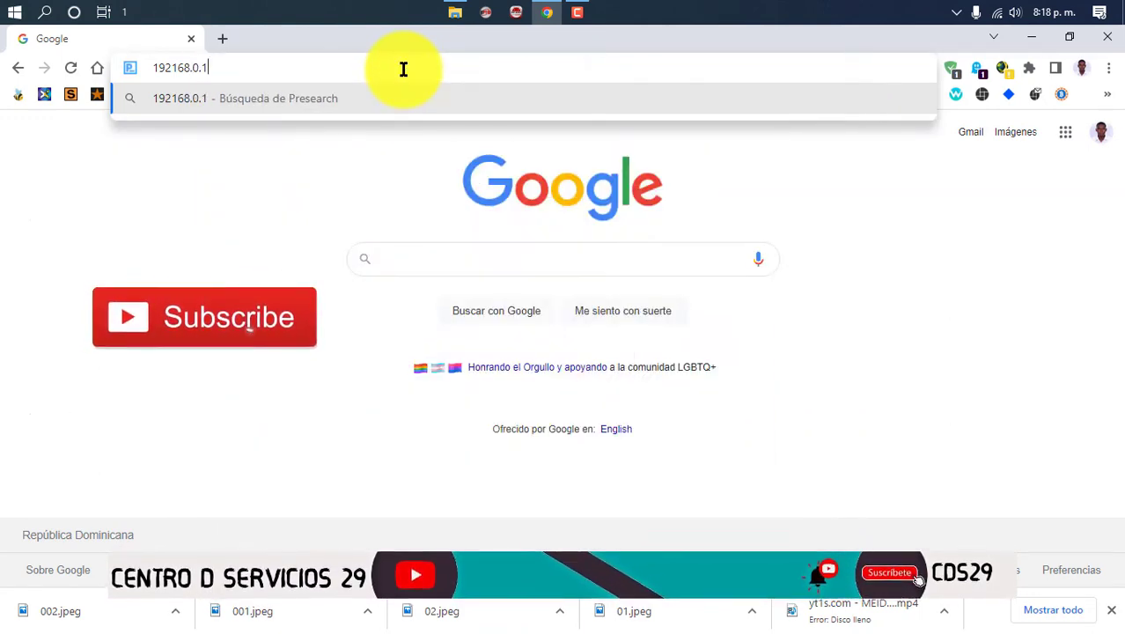
pyautogui.press('Return')
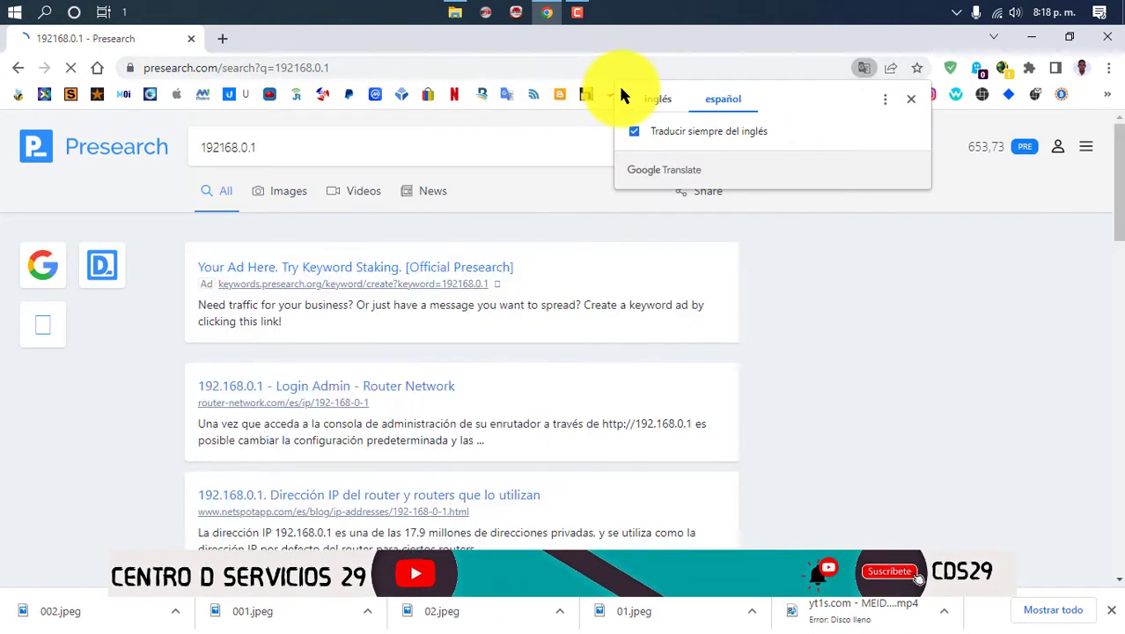
# Step: Check which Wi-Fi network the computer is connected to, and open the hotspot's admin page at 192.168.0.1
pyautogui.click(999, 16)
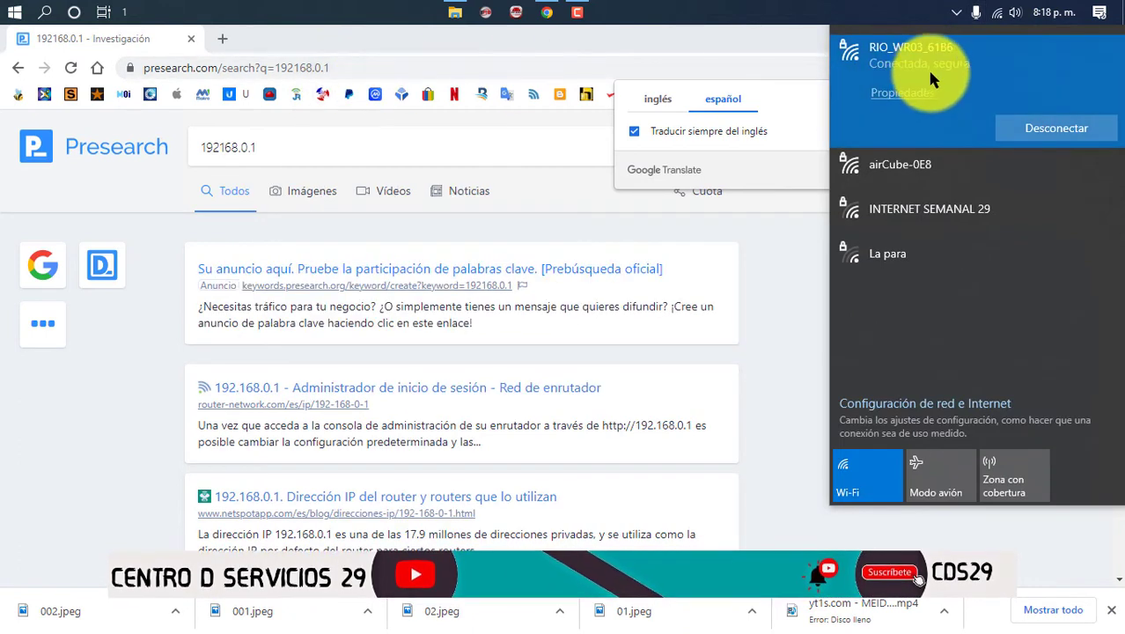
pyautogui.click(388, 63)
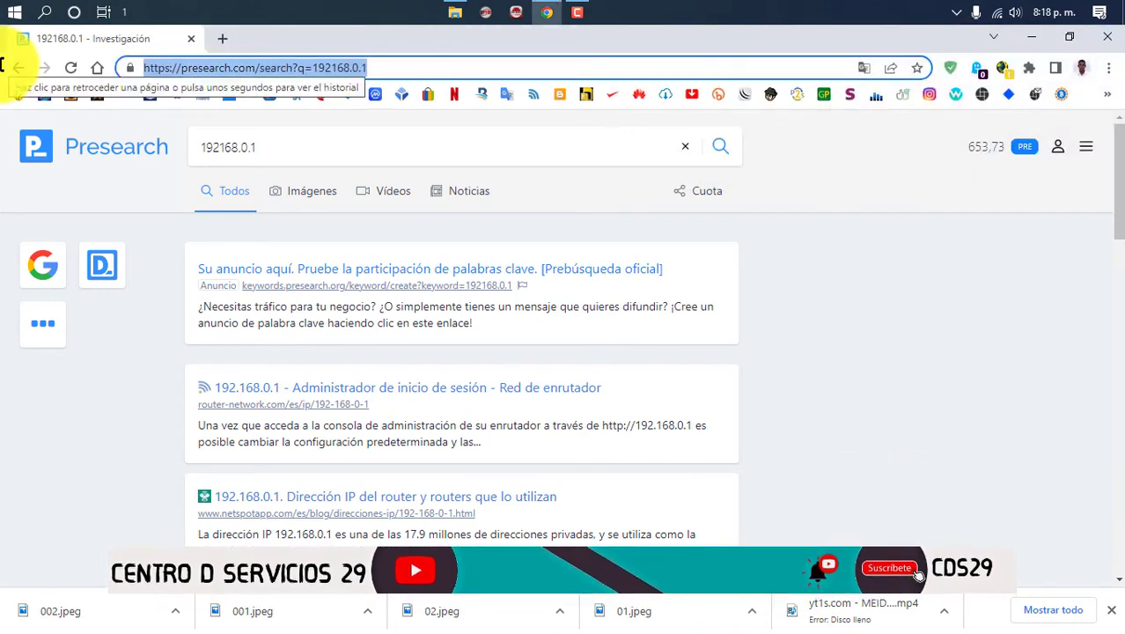
pyautogui.write('192.168.0')
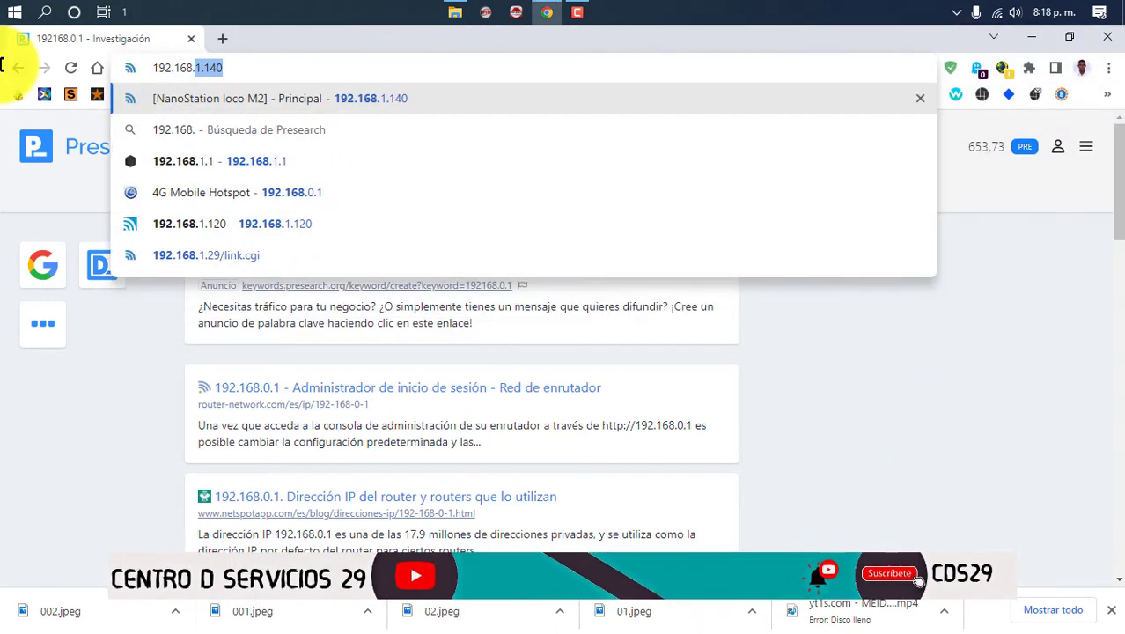
pyautogui.write('.1')
pyautogui.press('Return')
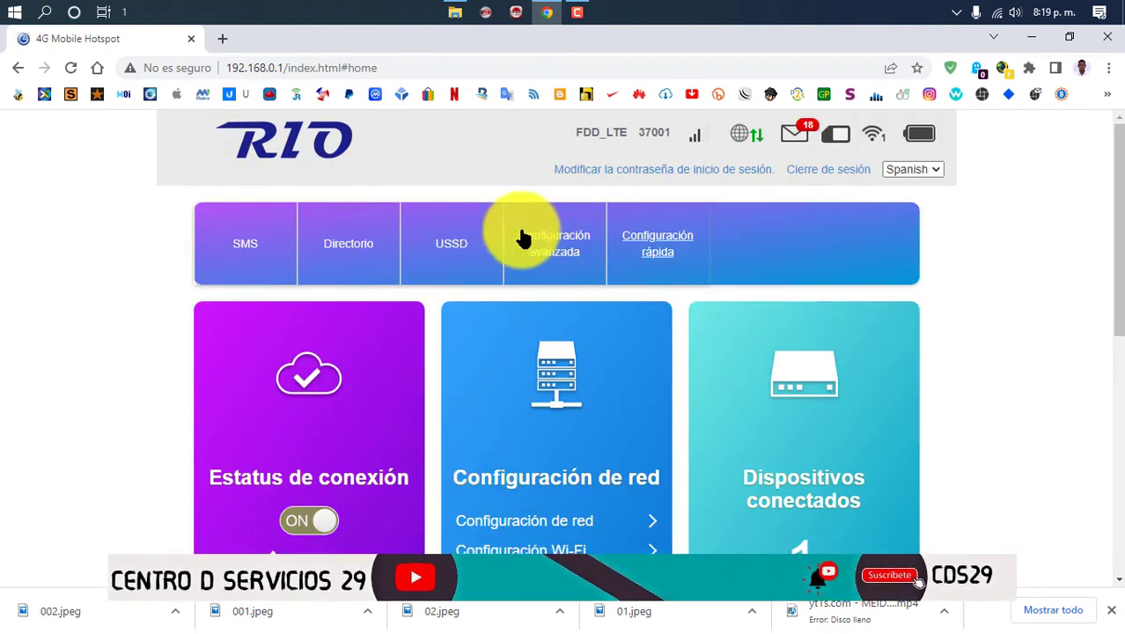
# Step: Log out of the hotspot's admin page and log back in, filling the password field with the saved admin credentials
pyautogui.click(852, 175)
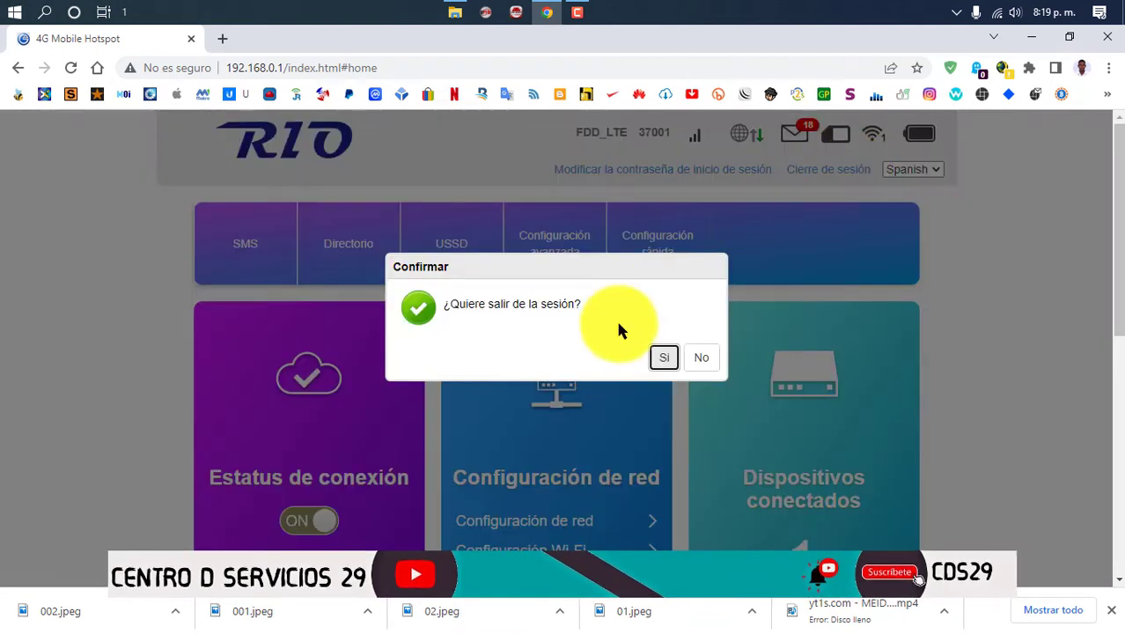
pyautogui.click(660, 354)
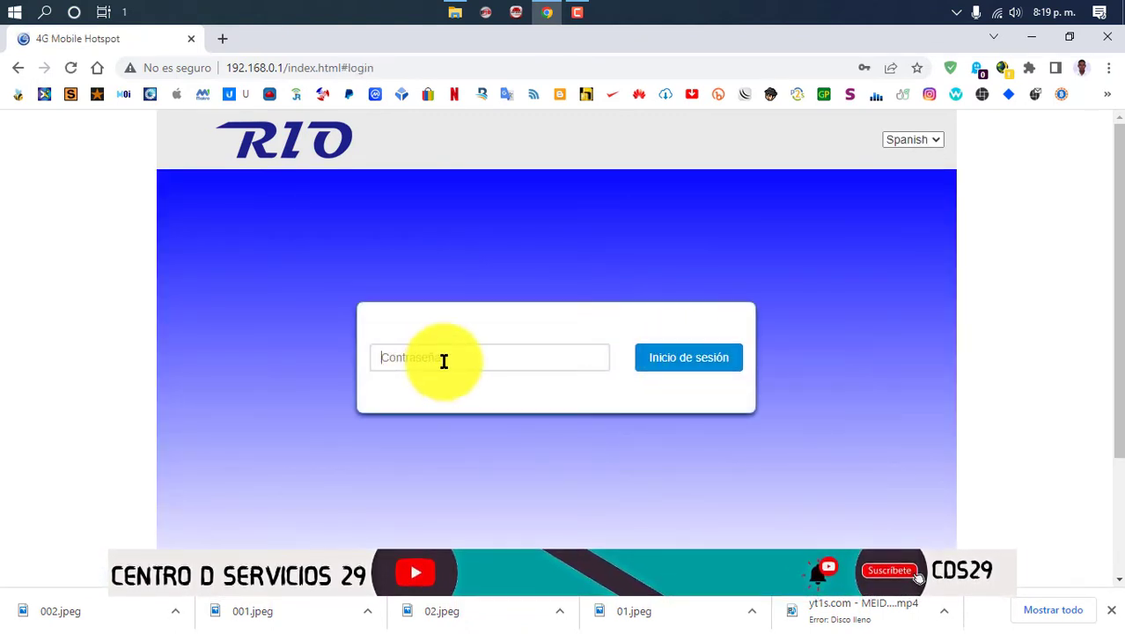
pyautogui.click(444, 361)
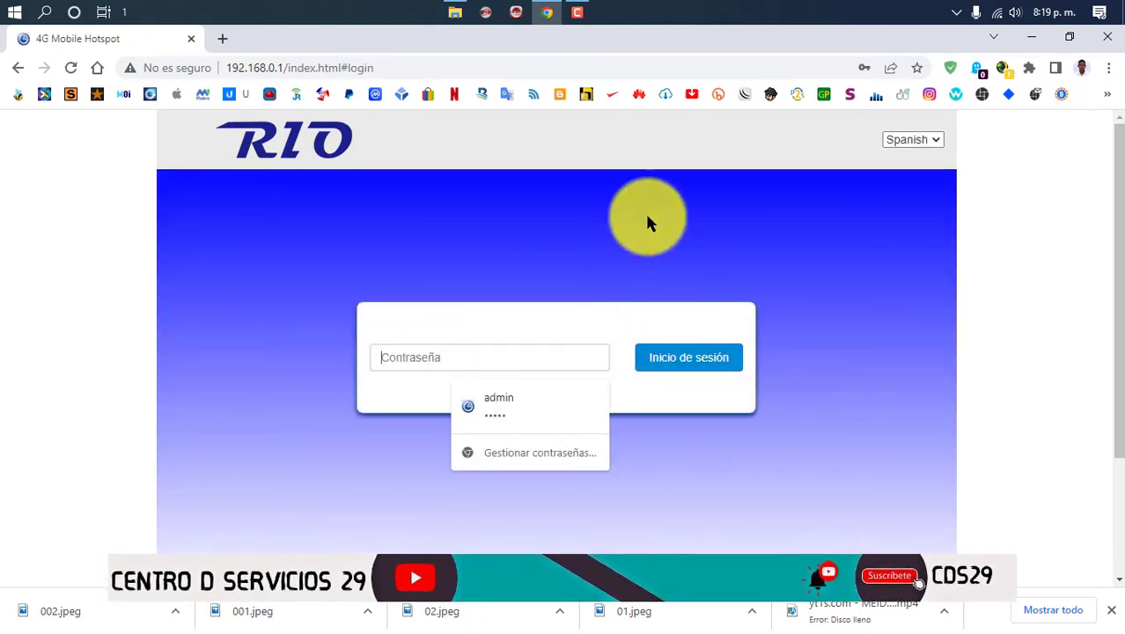
pyautogui.click(519, 408)
pyautogui.click(689, 358)
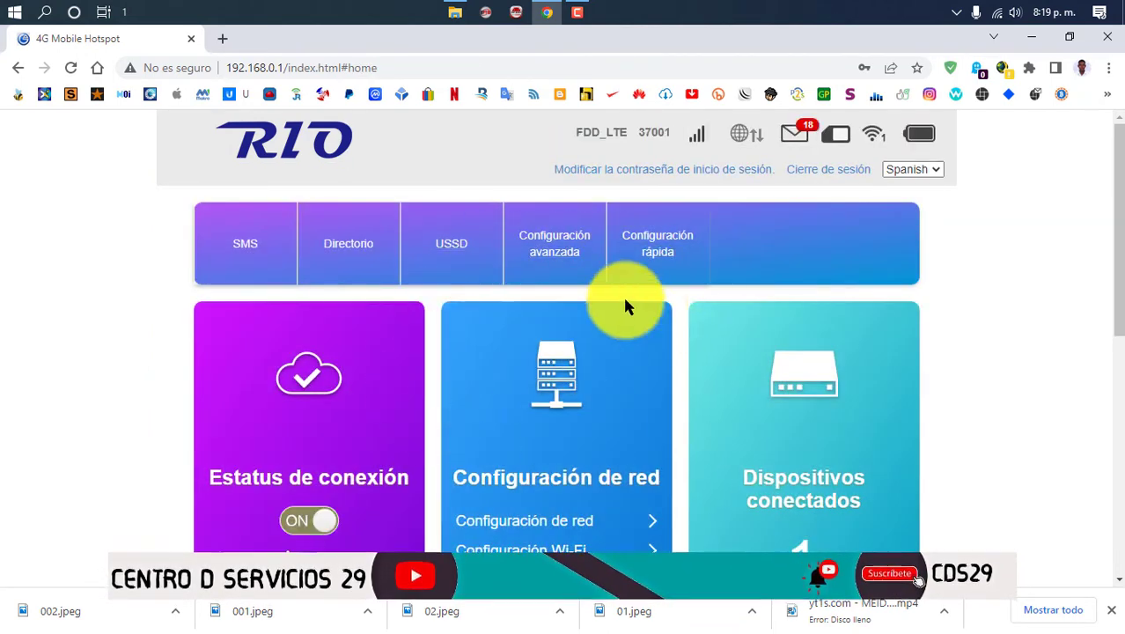
# Step: Close the browser's downloads bar and open the Wi-Fi configuration (Configuración Wi-Fi) from the hotspot's home page
pyautogui.click(710, 305)
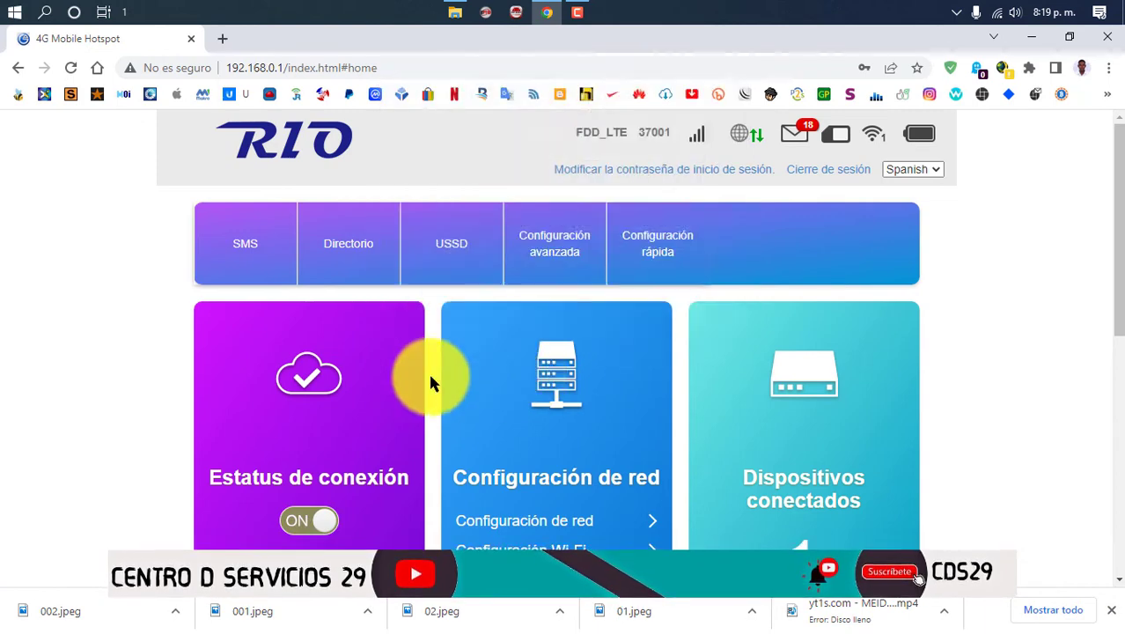
pyautogui.scroll(-3, 410, 373)
pyautogui.scroll(3, 411, 385)
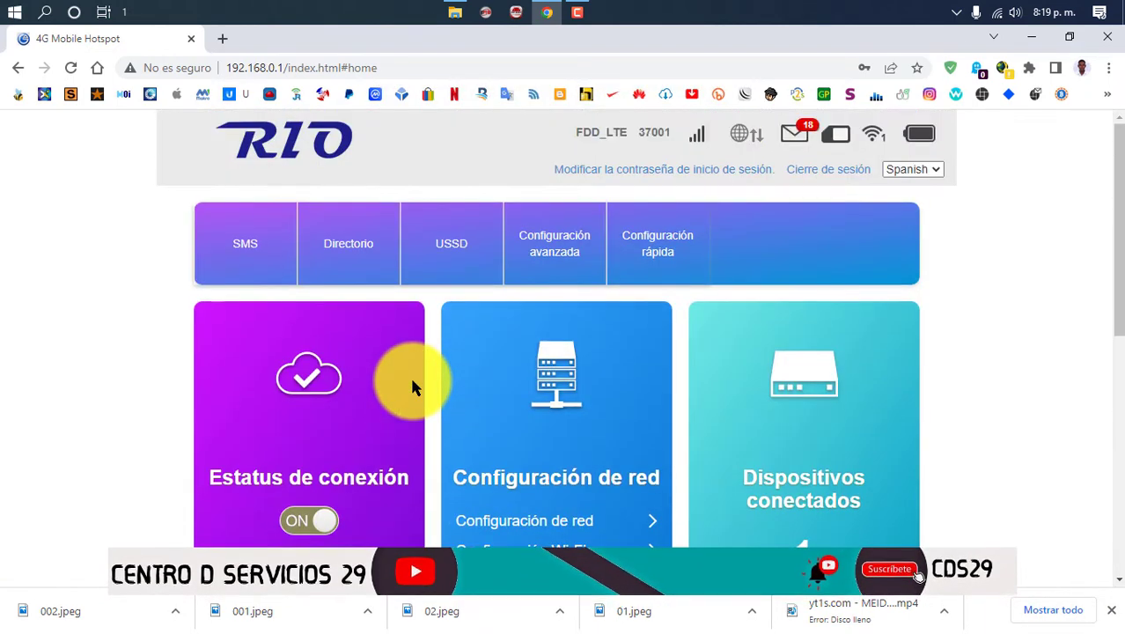
pyautogui.click(1109, 610)
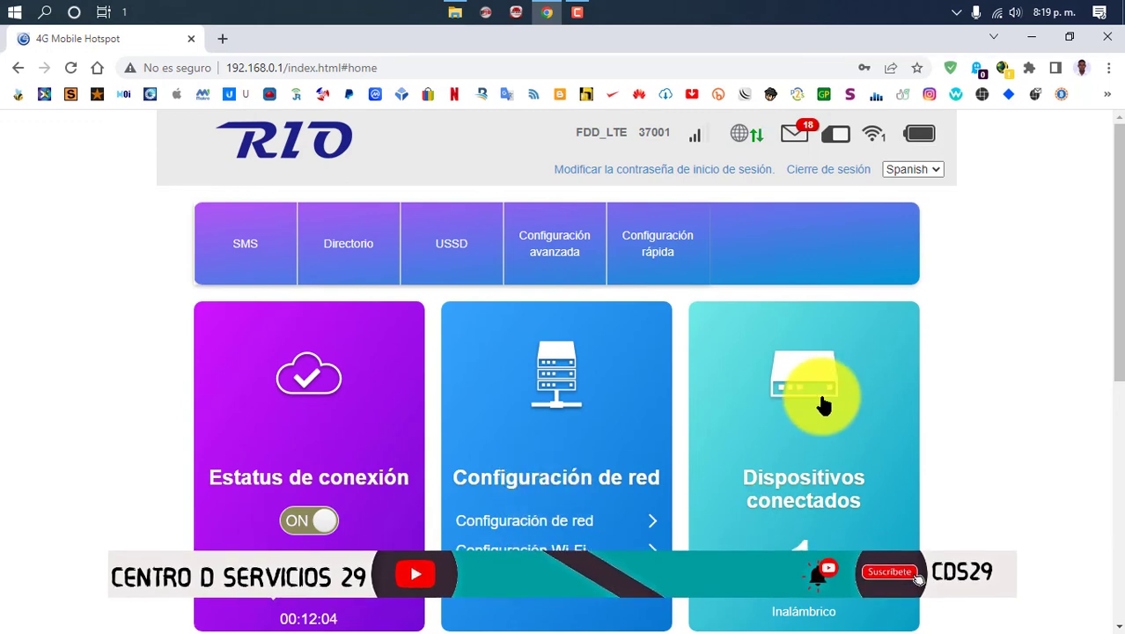
pyautogui.scroll(-3, 836, 413)
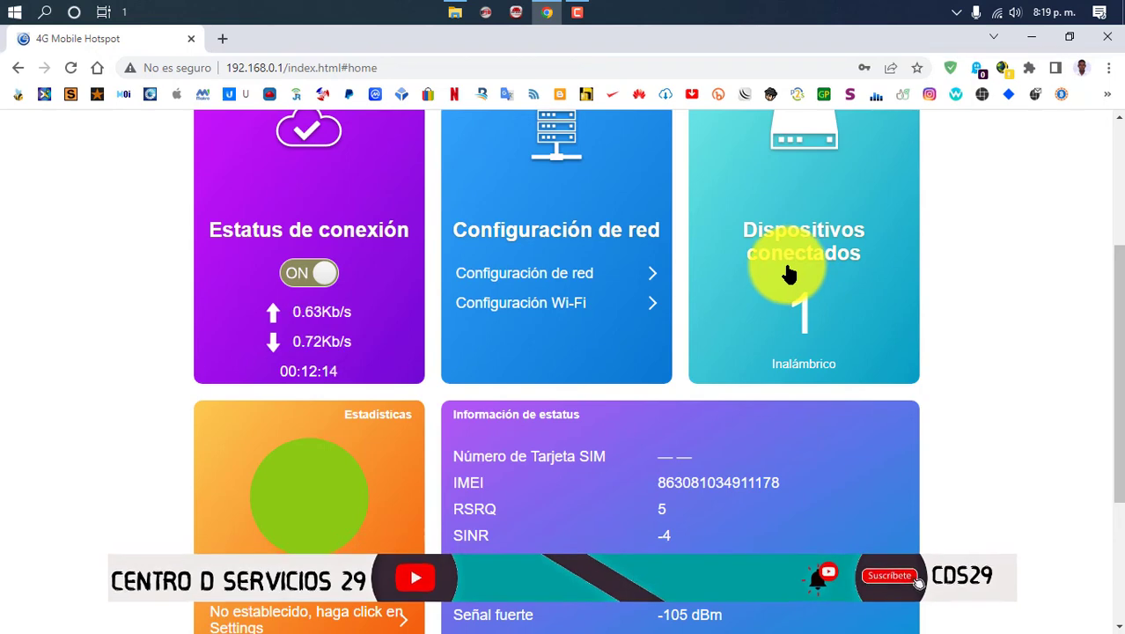
pyautogui.click(543, 308)
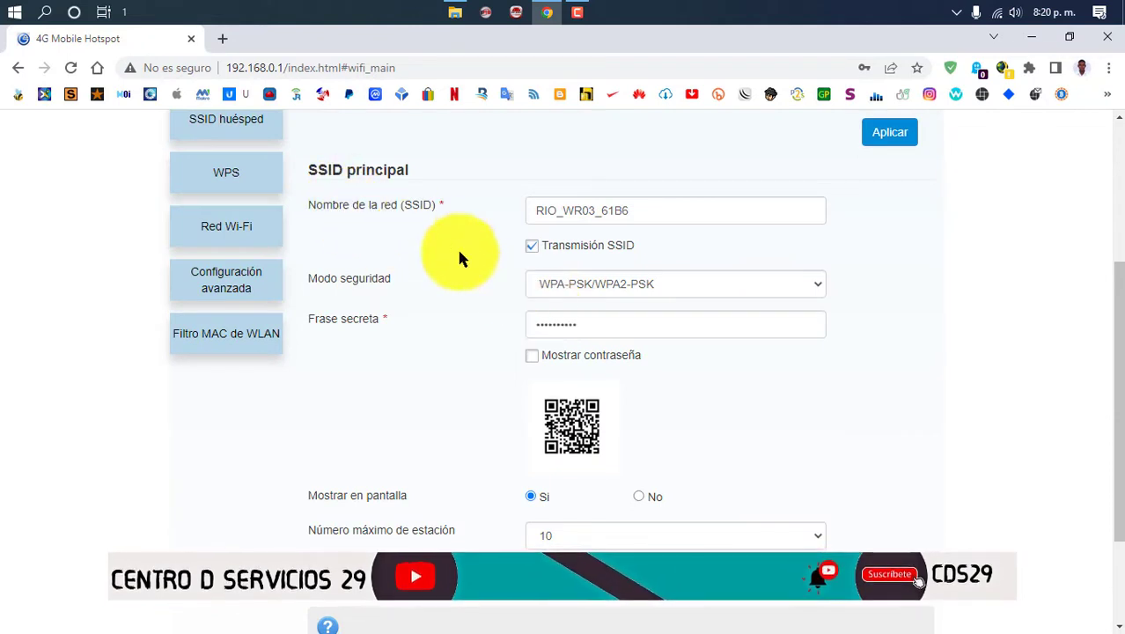
# Step: Examine the main SSID's network name and security mode options, keeping WPA-PSK/WPA2-PSK selected
pyautogui.click(645, 212)
pyautogui.moveTo(645, 212); pyautogui.dragTo(525, 212)
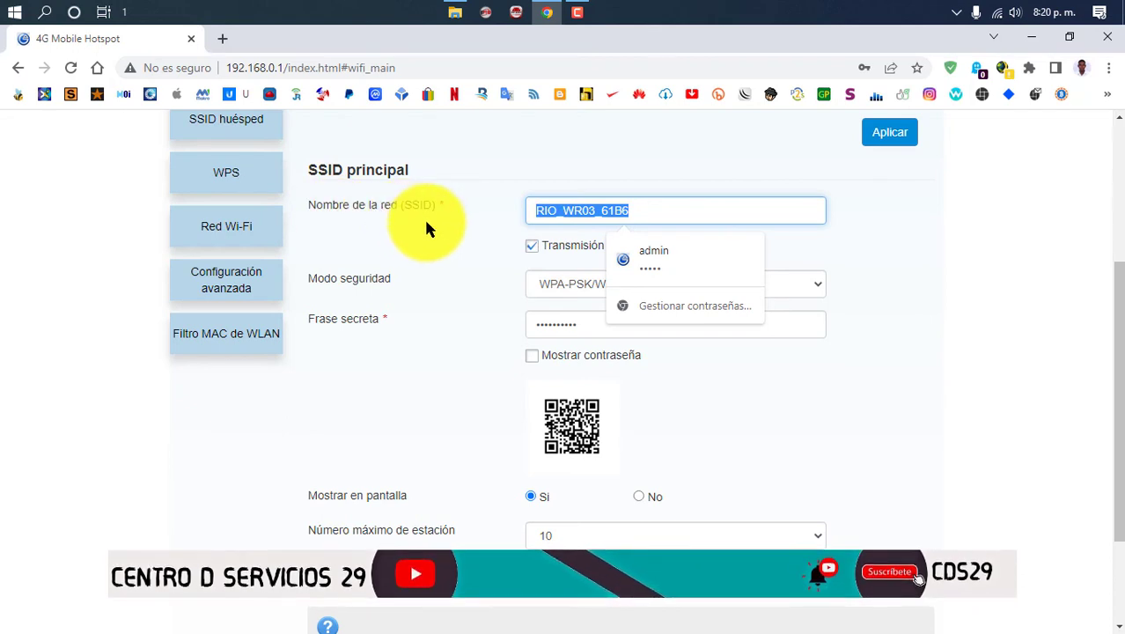
pyautogui.click(652, 215)
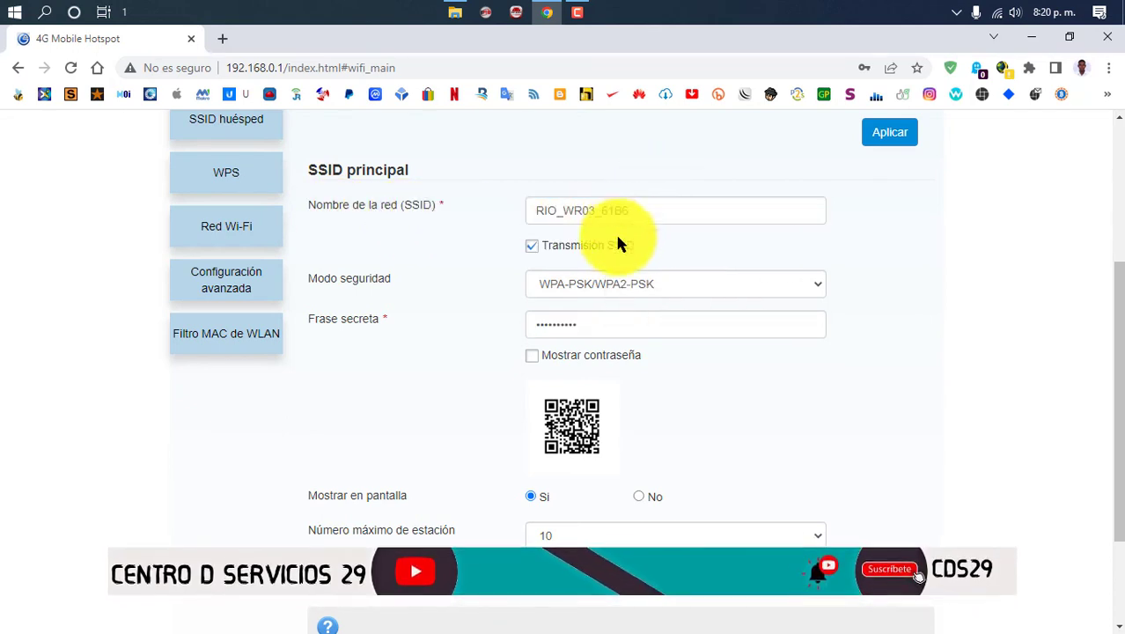
pyautogui.click(608, 283)
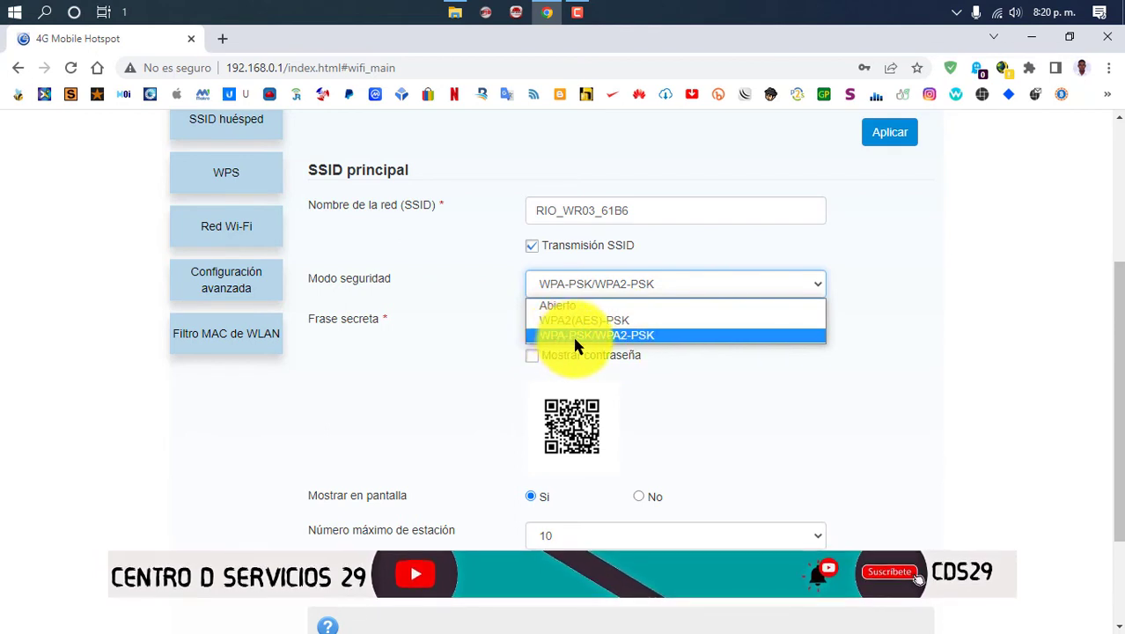
pyautogui.click(643, 331)
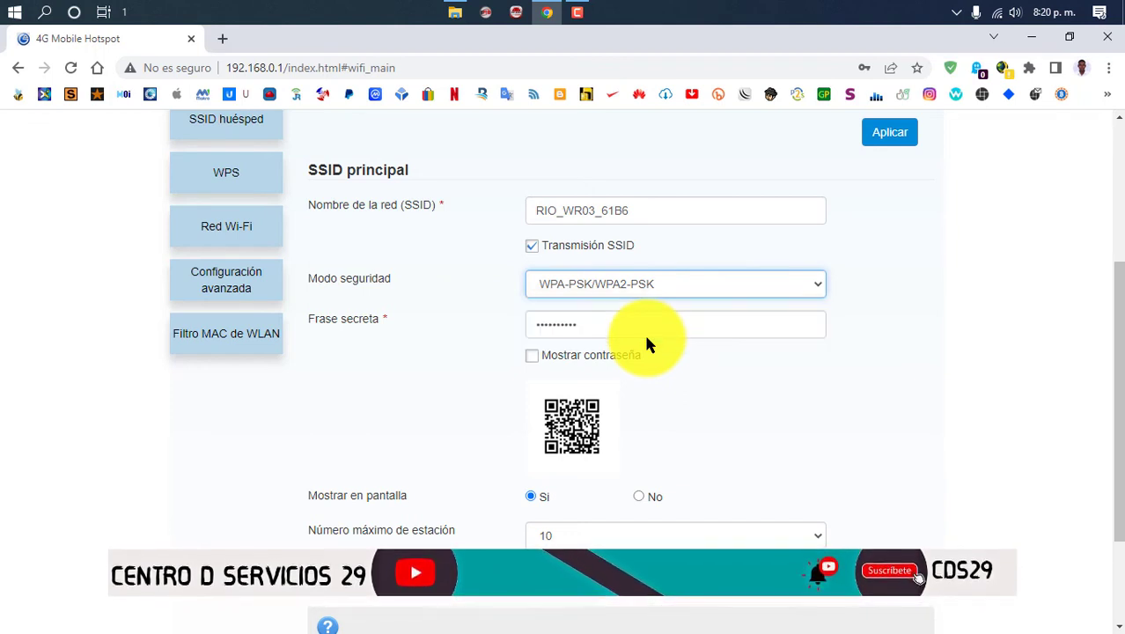
# Step: Reveal the Wi-Fi passphrase of the main SSID to check it, and hide it again
pyautogui.click(609, 325)
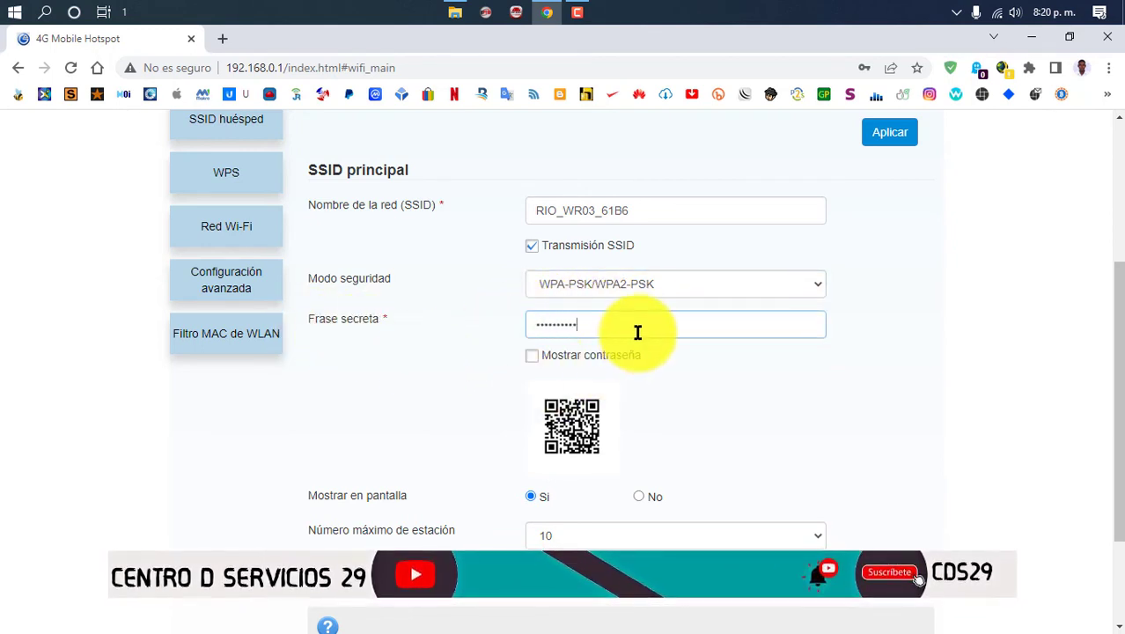
pyautogui.click(531, 363)
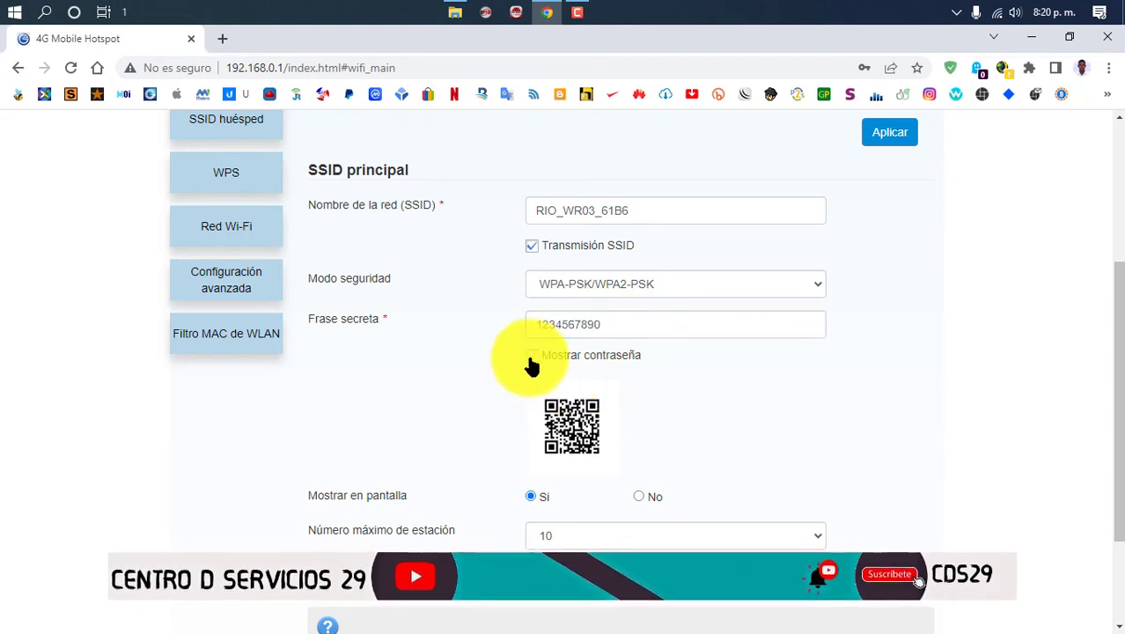
pyautogui.click(531, 359)
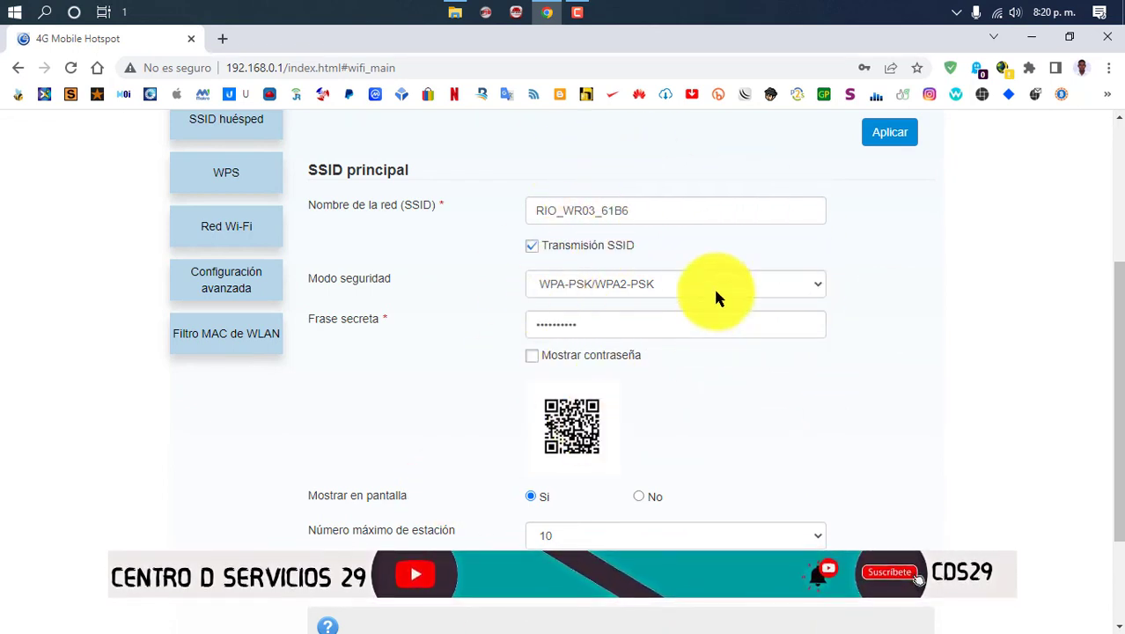
pyautogui.click(606, 323)
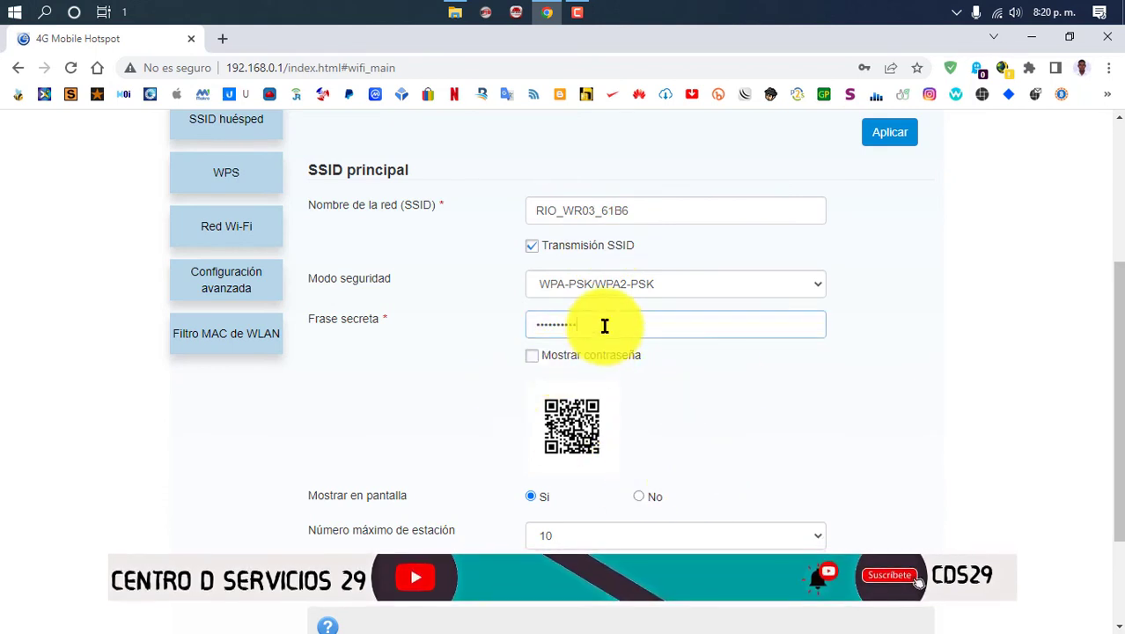
pyautogui.click(671, 220)
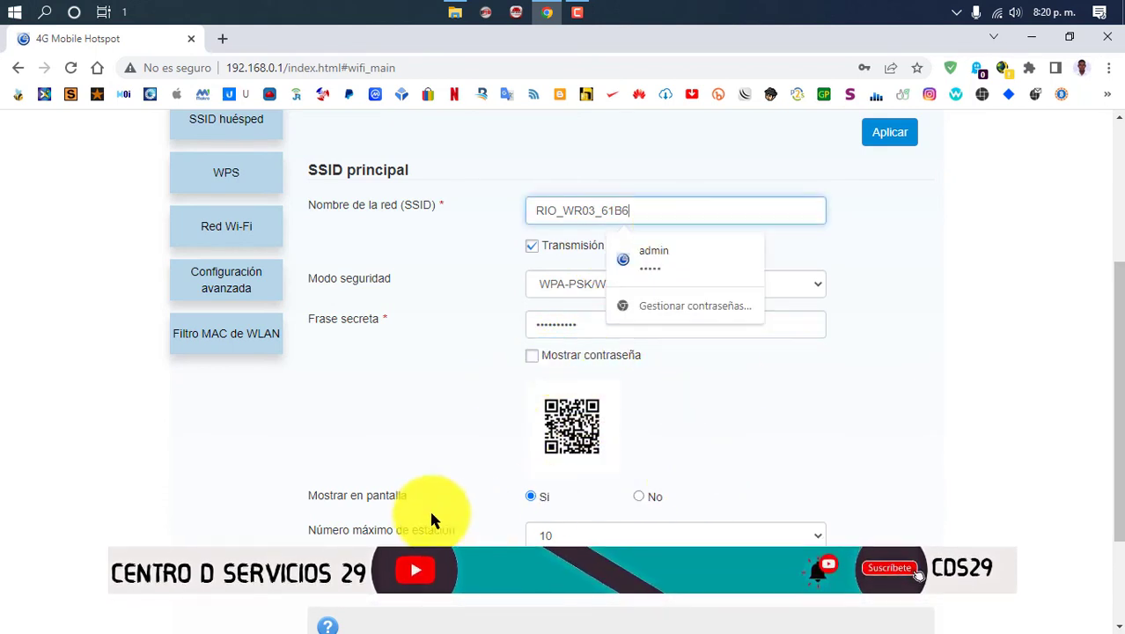
# Step: Set Mostrar en pantalla to No and the maximum number of stations to 3 for the main SSID, and apply the settings
pyautogui.click(637, 496)
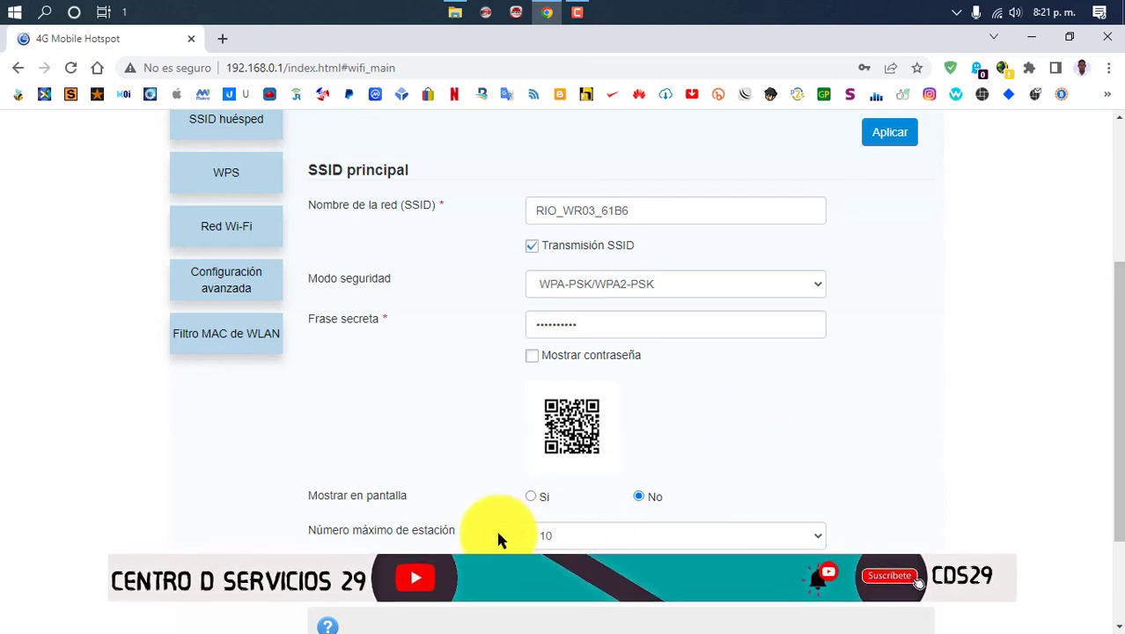
pyautogui.click(694, 543)
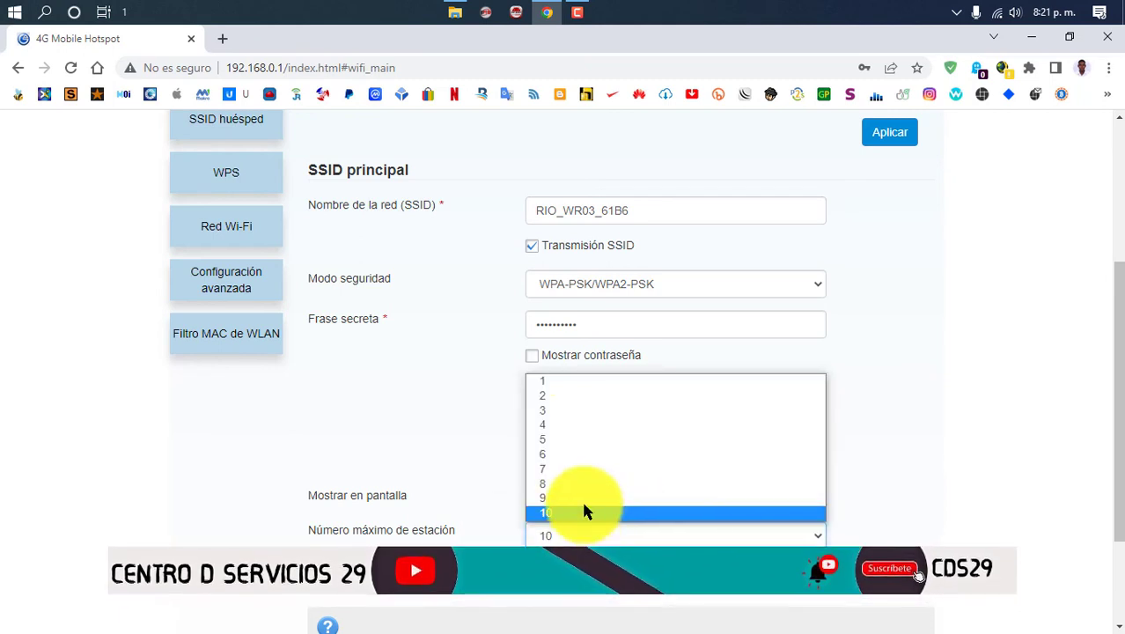
pyautogui.click(567, 409)
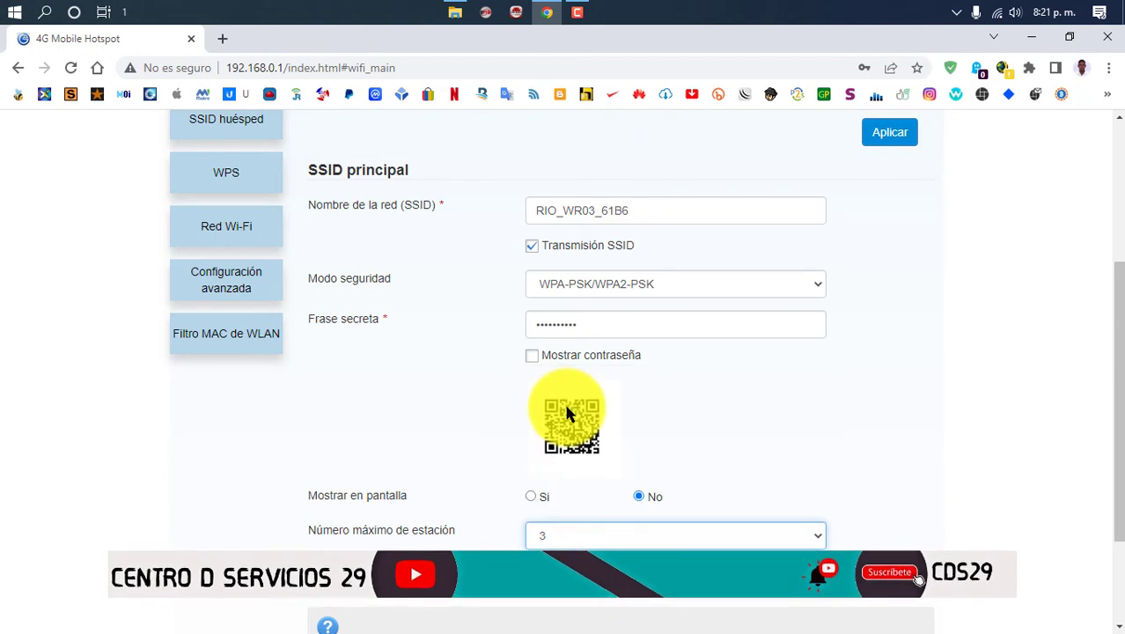
pyautogui.scroll(-2, 577, 491)
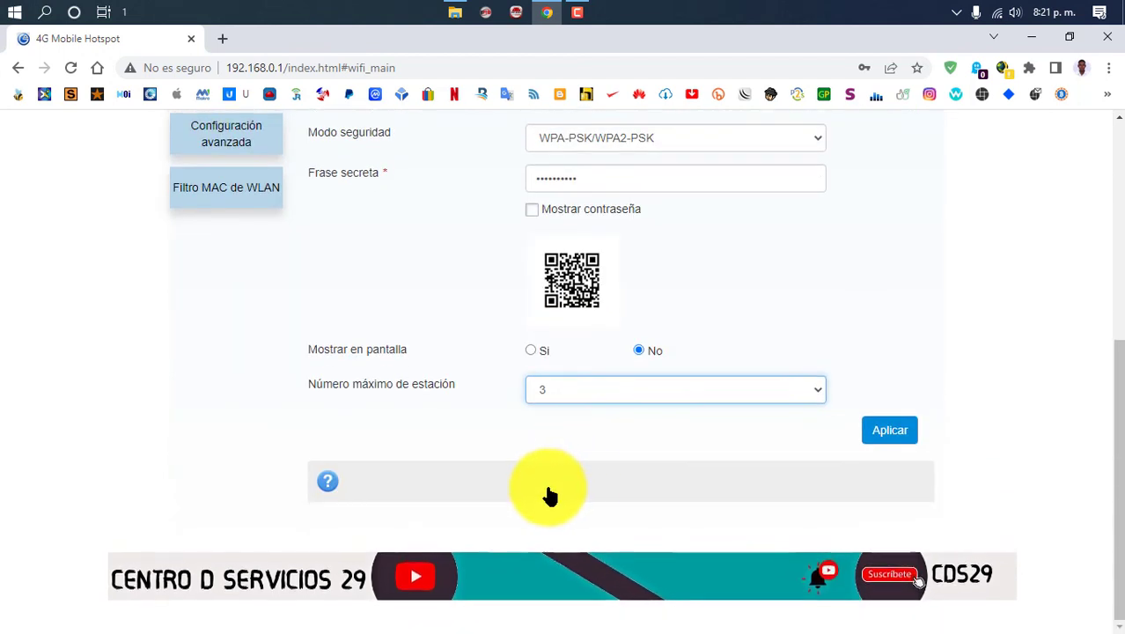
pyautogui.click(903, 435)
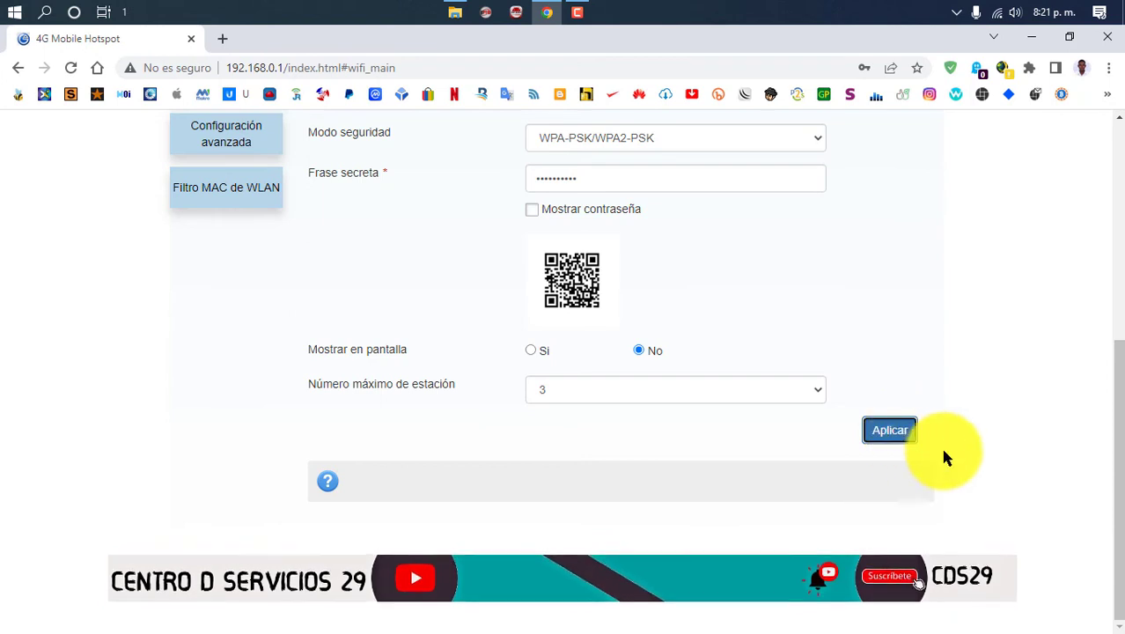
# Step: Open the WLAN MAC filter settings (Filtro MAC de WLAN) and examine the available filter formats, keeping Sin reglas selected
pyautogui.scroll(2, 707, 230)
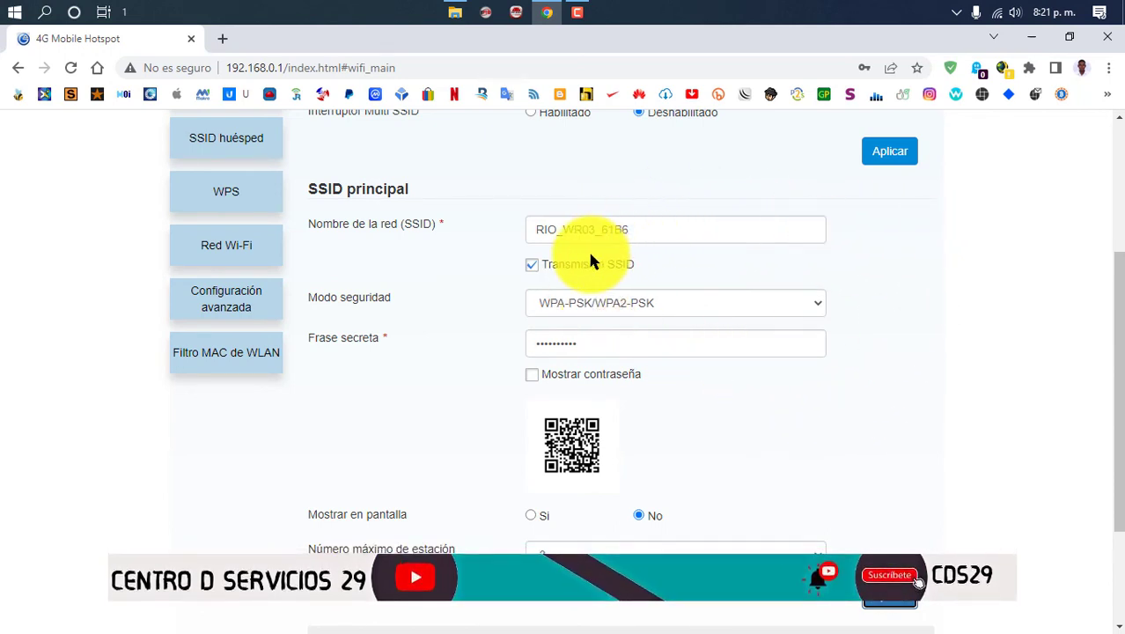
pyautogui.click(245, 365)
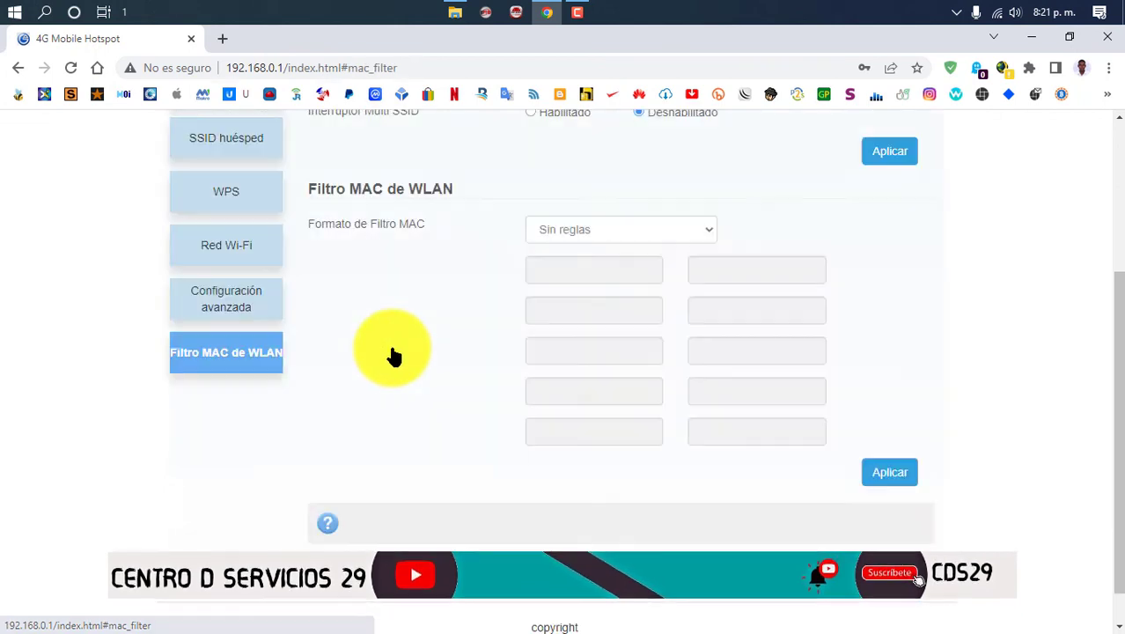
pyautogui.click(615, 230)
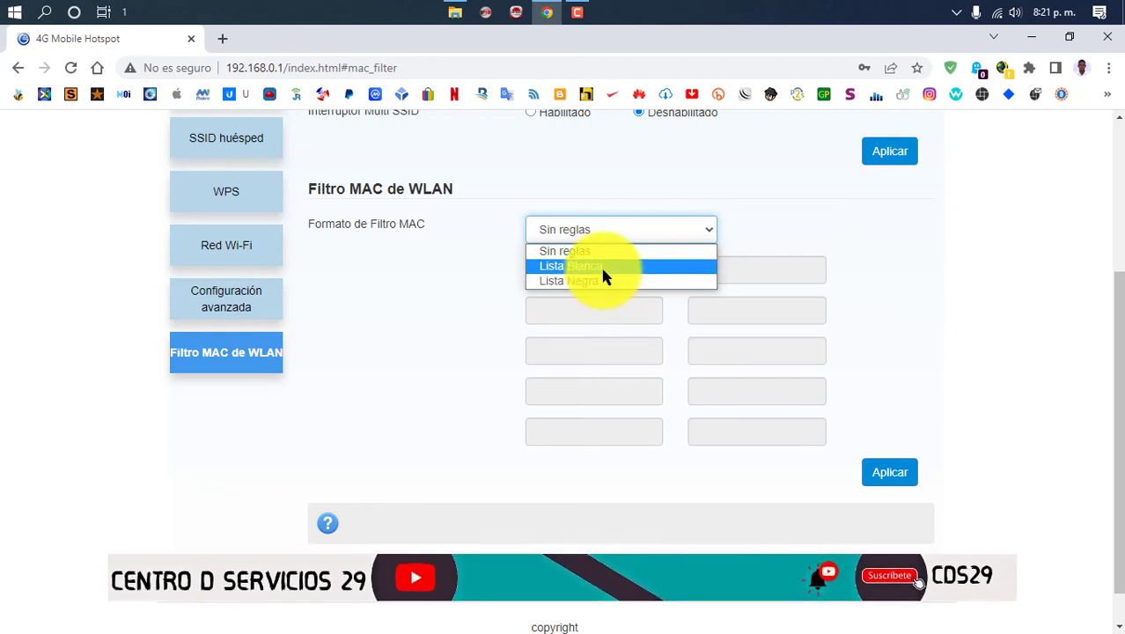
pyautogui.click(424, 280)
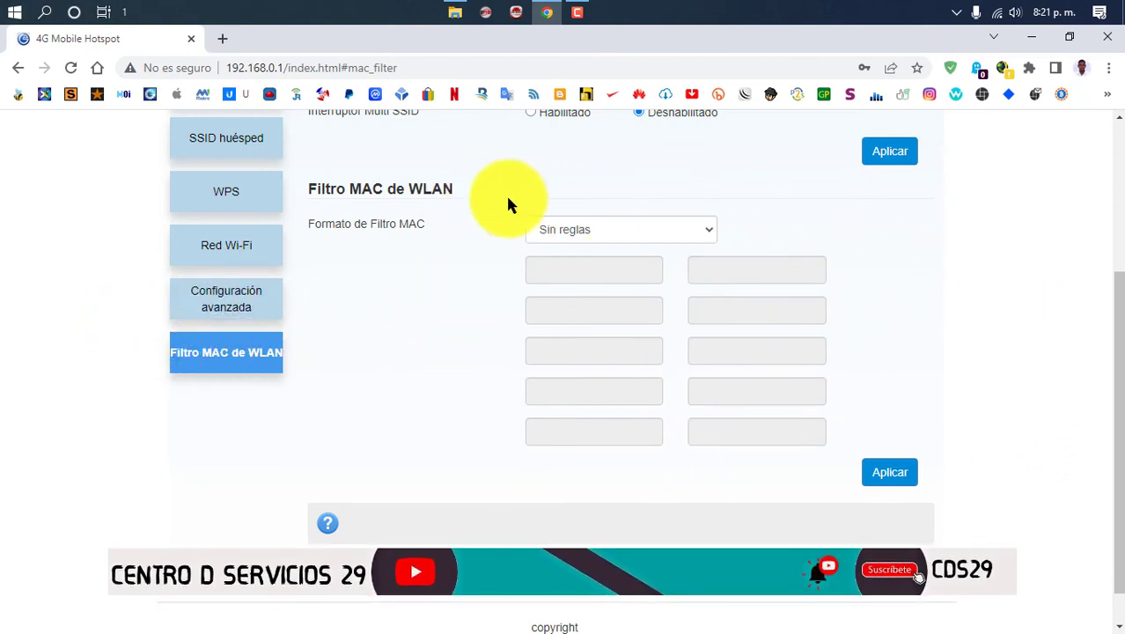
# Step: Try the Lista Negra format for the WLAN MAC filter, and set it back to Sin reglas
pyautogui.click(647, 229)
pyautogui.click(568, 280)
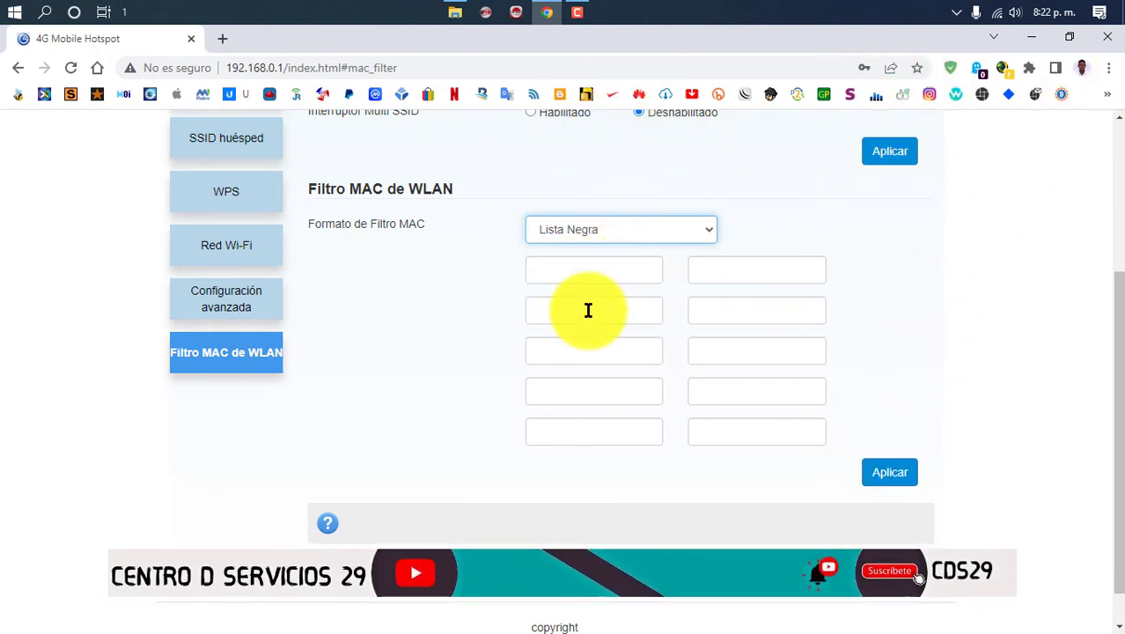
pyautogui.scroll(3, 585, 309)
pyautogui.click(596, 470)
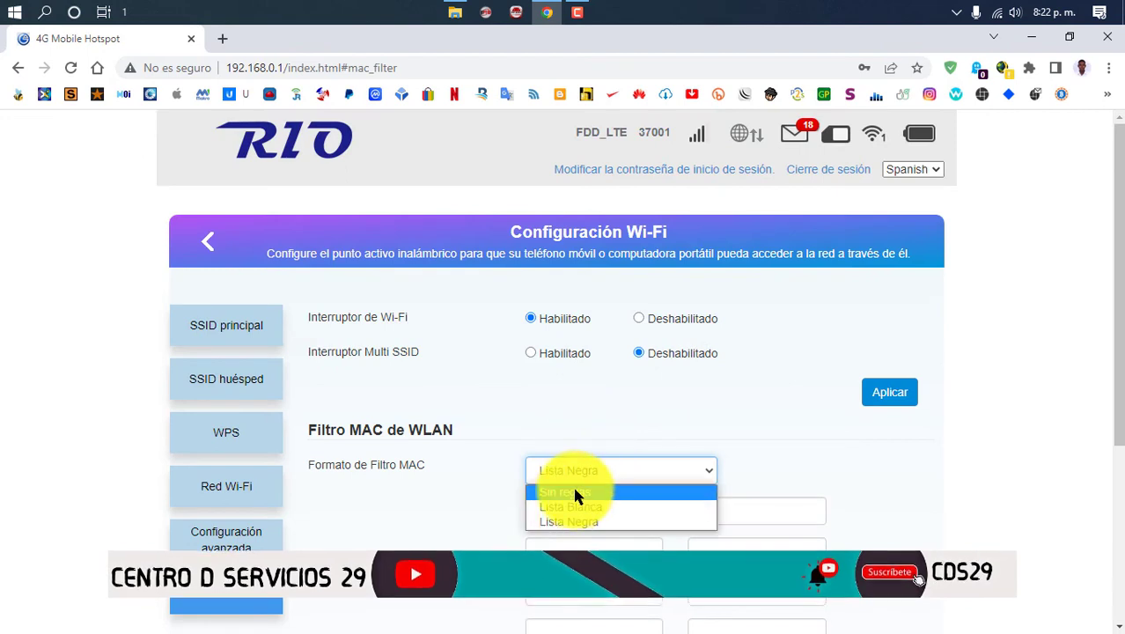
pyautogui.click(577, 493)
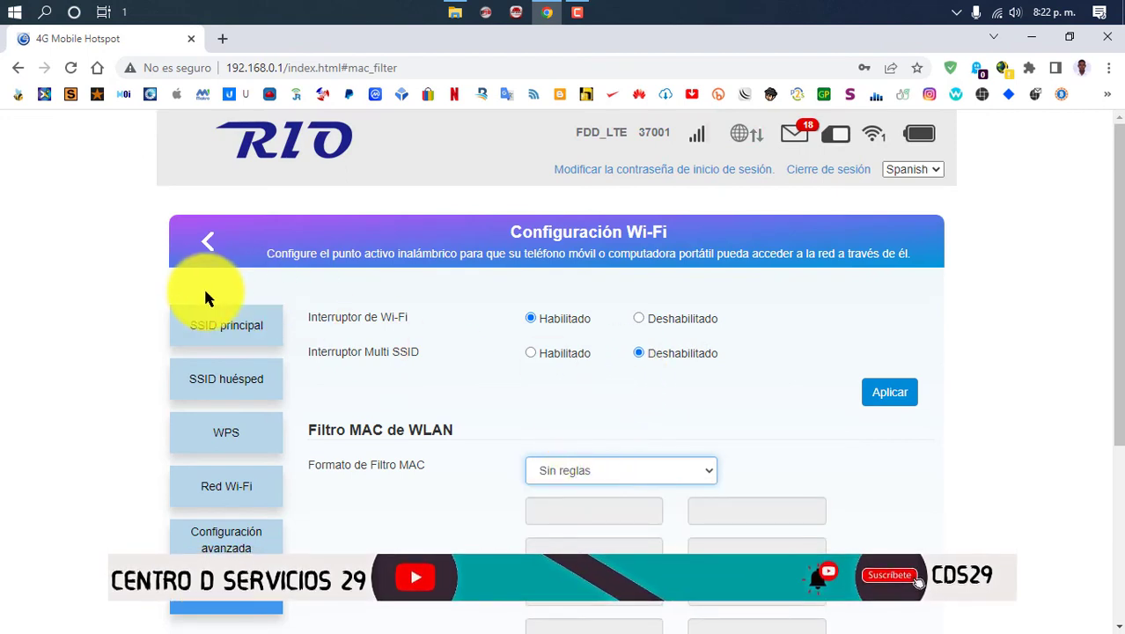
# Step: Return to the hotspot's home page and reopen the Wi-Fi configuration (Configuración Wi-Fi) with the main SSID settings
pyautogui.click(206, 247)
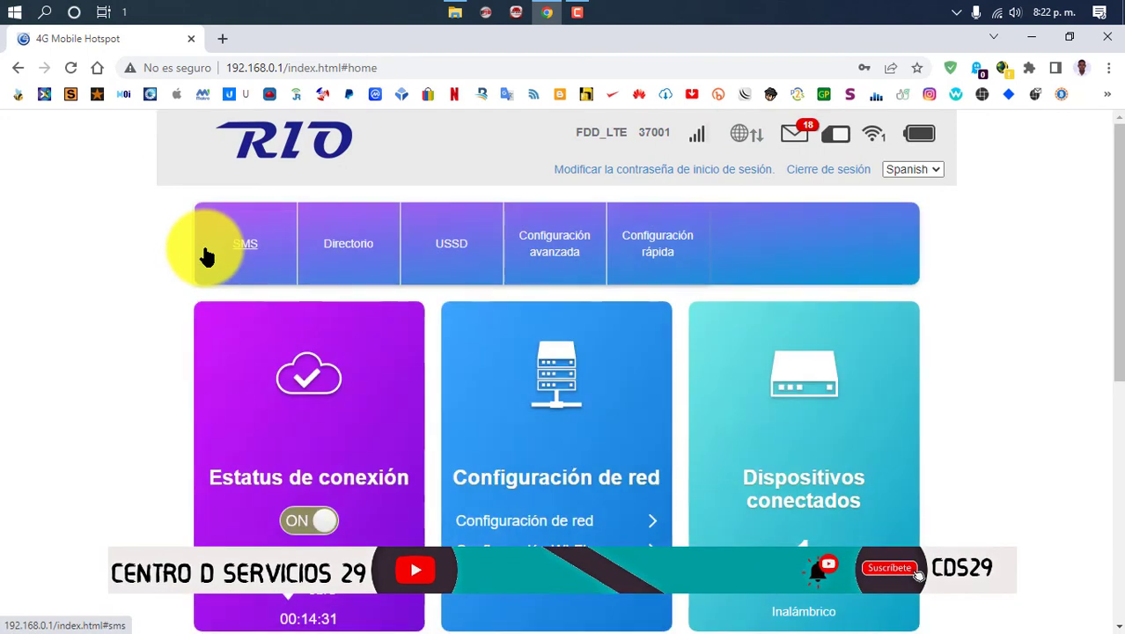
pyautogui.scroll(-3, 479, 352)
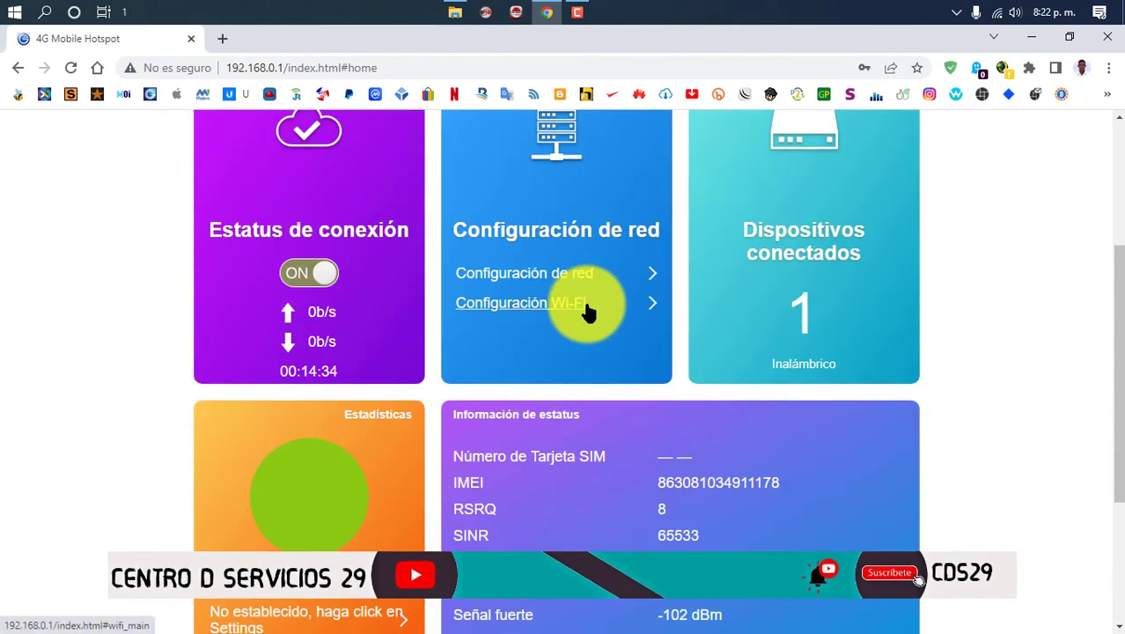
pyautogui.click(592, 303)
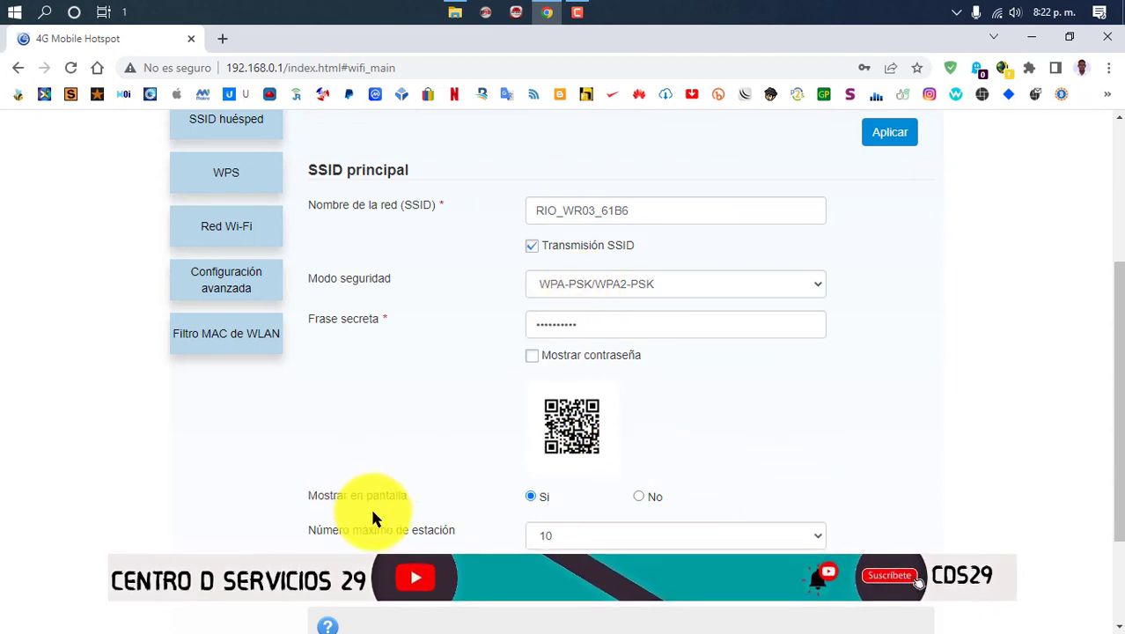
# Step: Set Mostrar en pantalla to No and the maximum stations to 3 again, apply the settings, and accept reconnecting all Wi-Fi devices
pyautogui.click(638, 496)
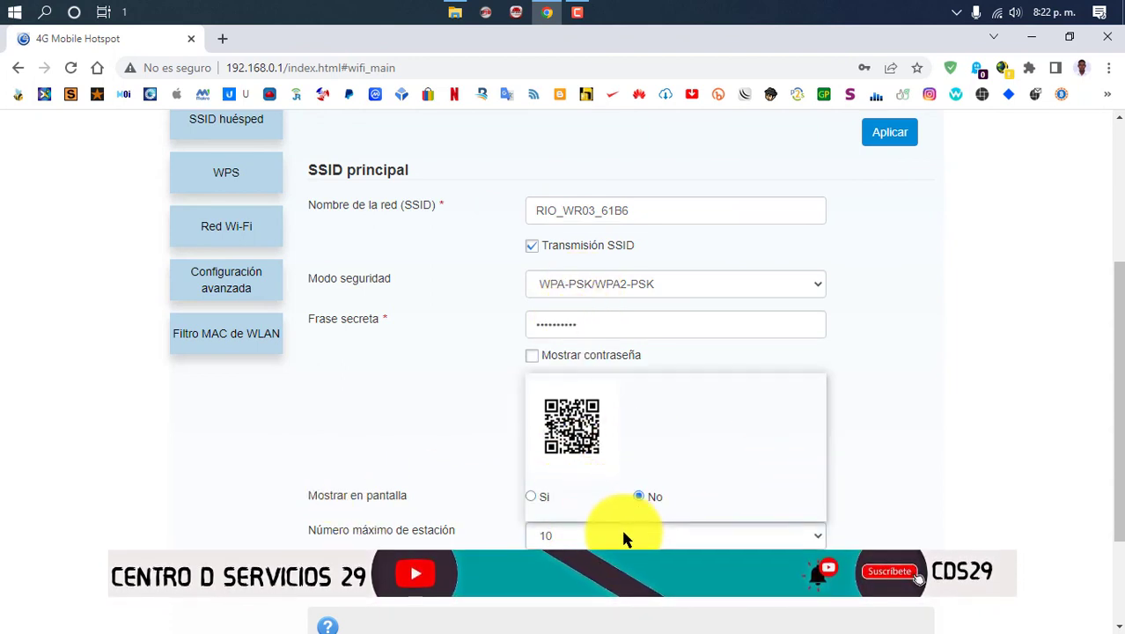
pyautogui.click(623, 538)
pyautogui.click(554, 408)
pyautogui.scroll(-2, 577, 451)
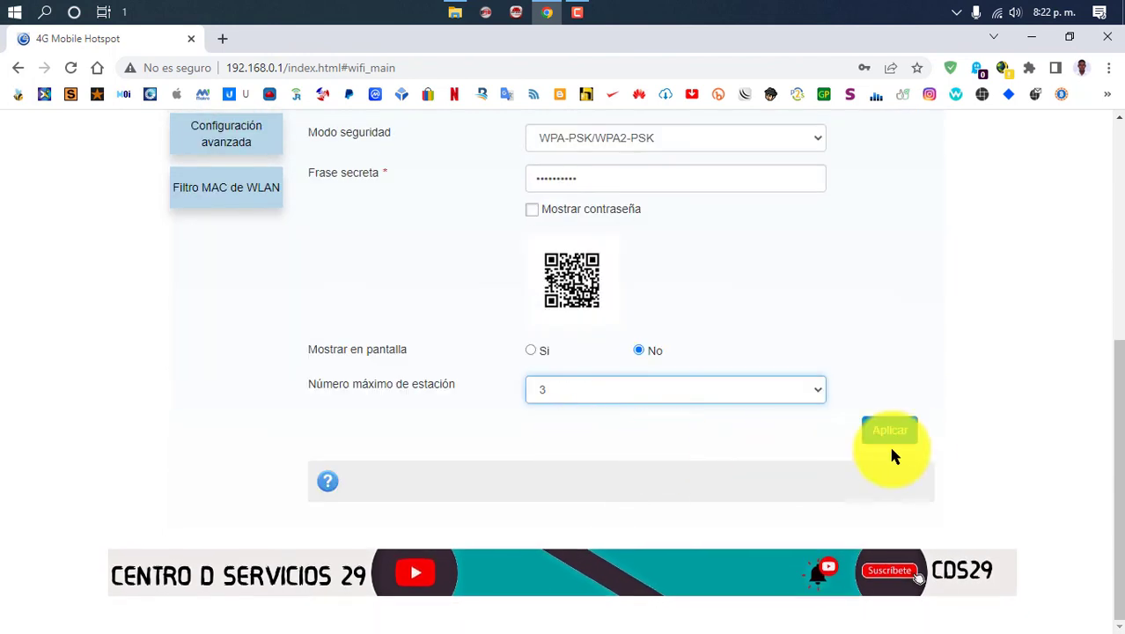
pyautogui.click(898, 436)
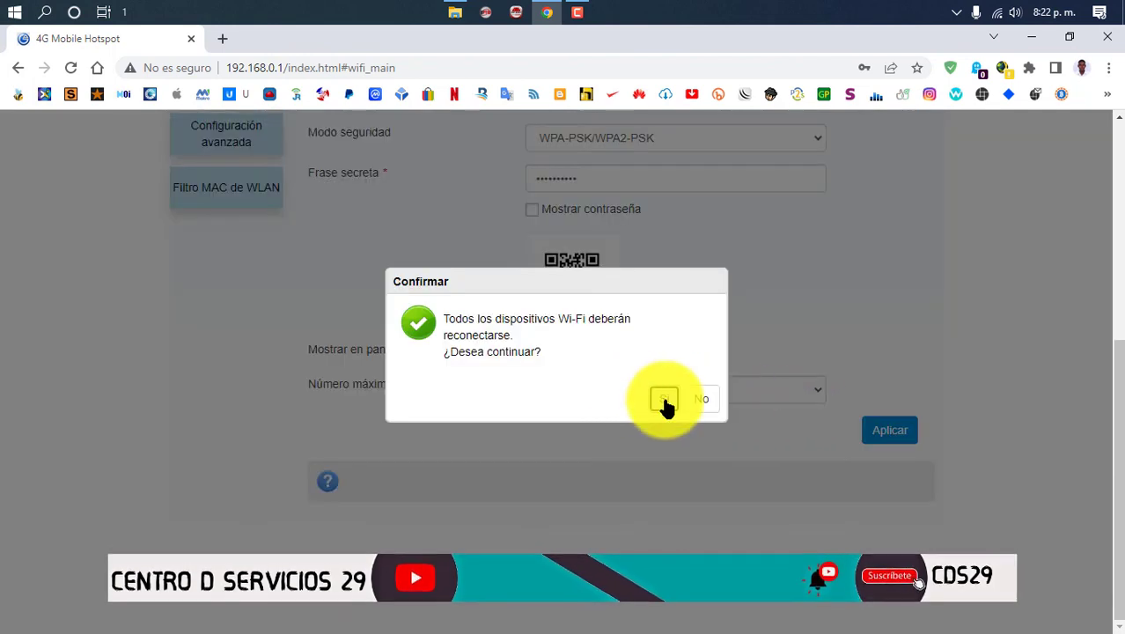
pyautogui.click(664, 401)
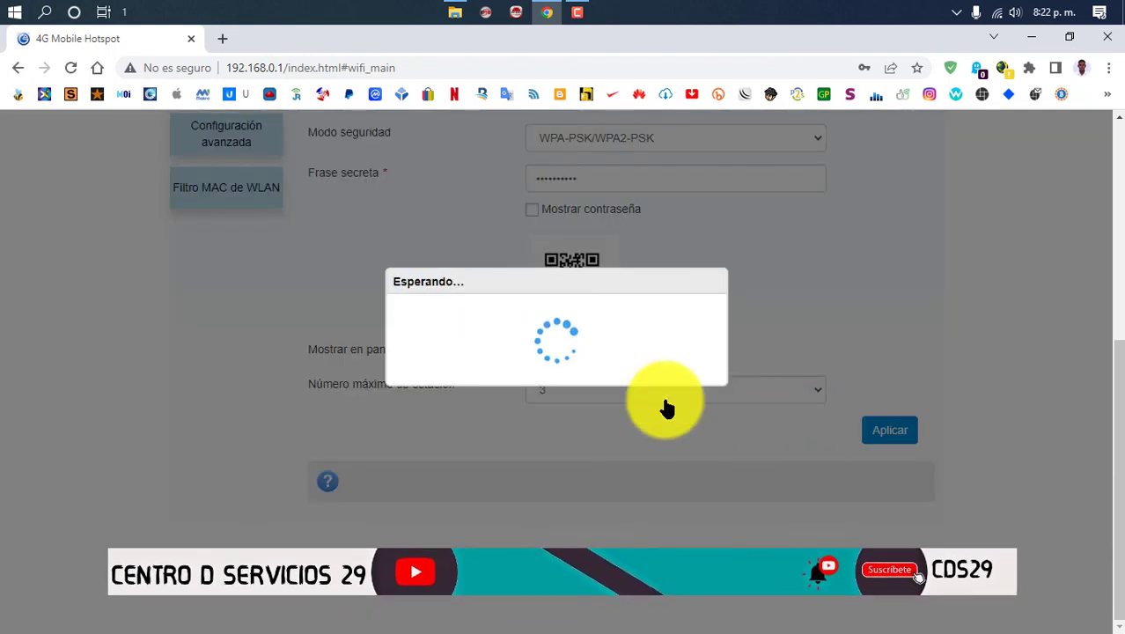